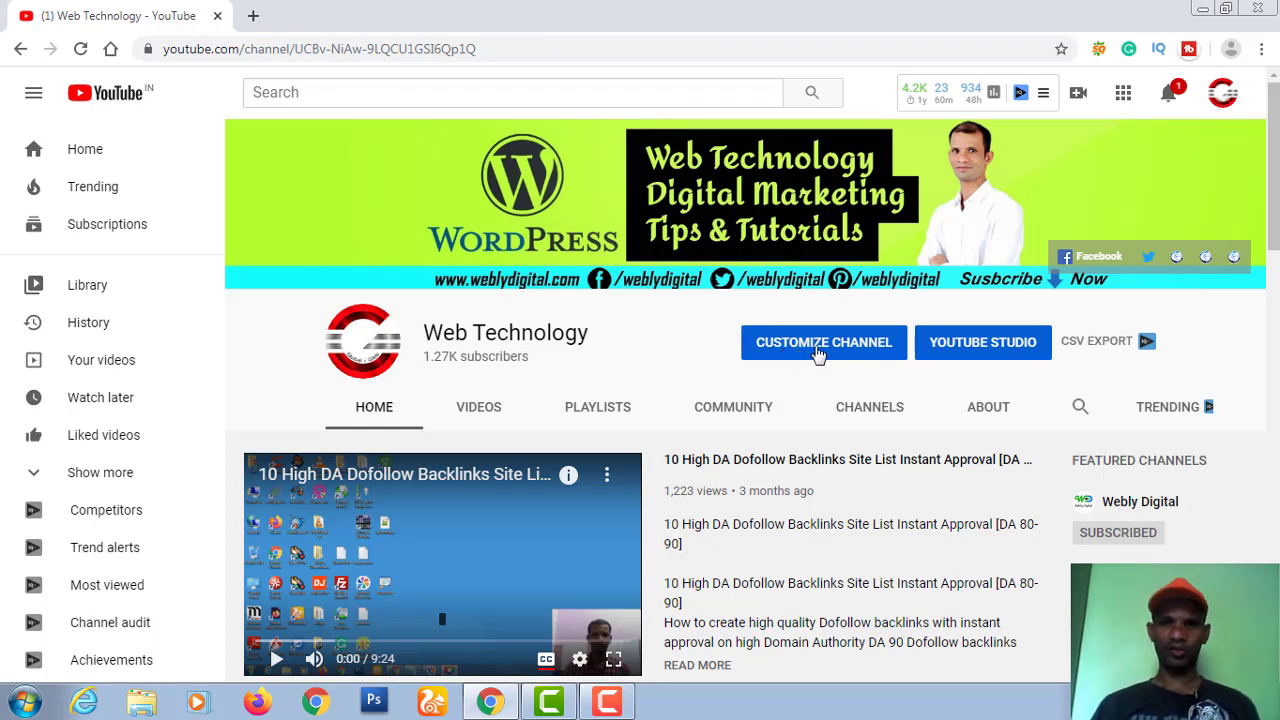
# - Open the channel's advanced settings page from the channel customization settings
pyautogui.click(805, 352)
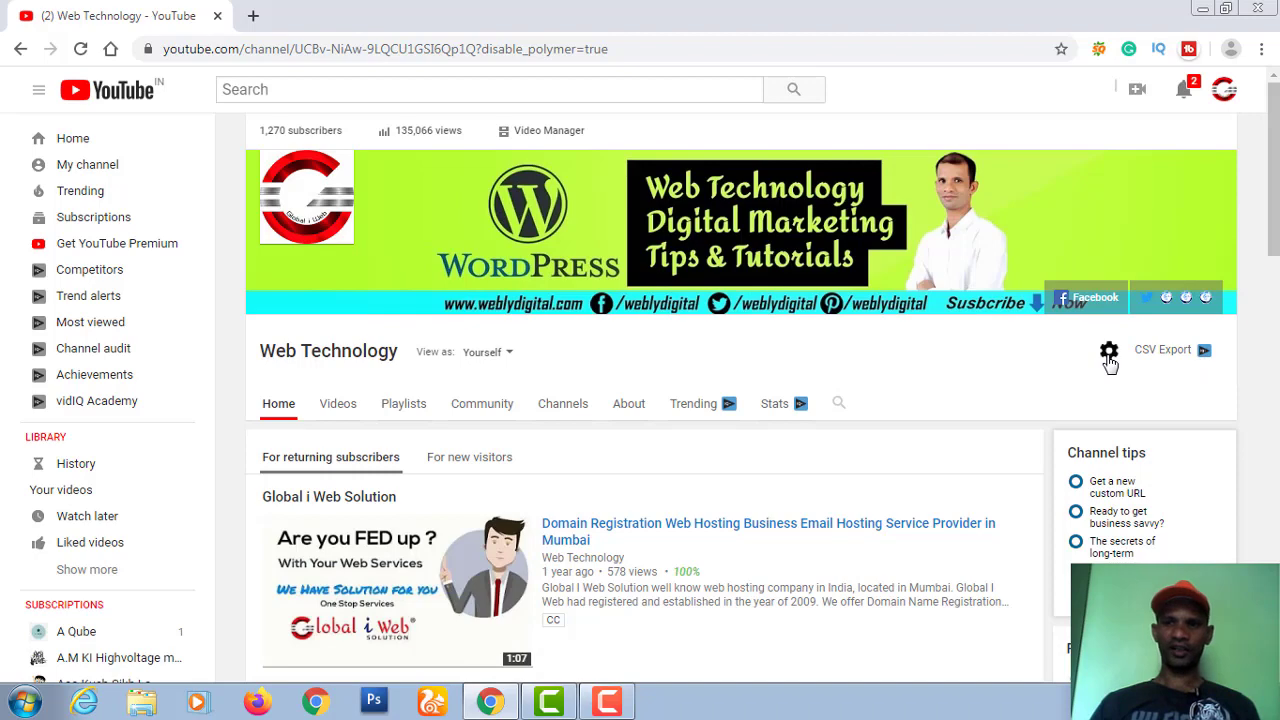
pyautogui.click(1110, 360)
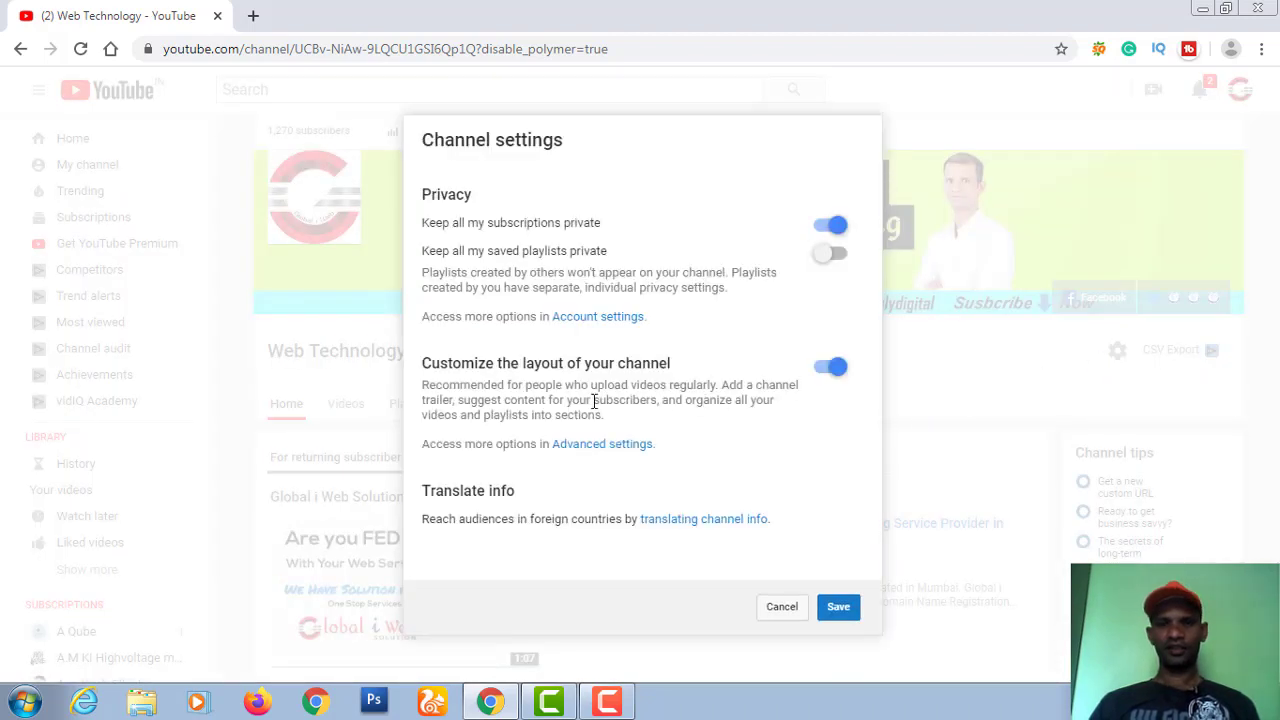
pyautogui.click(604, 455)
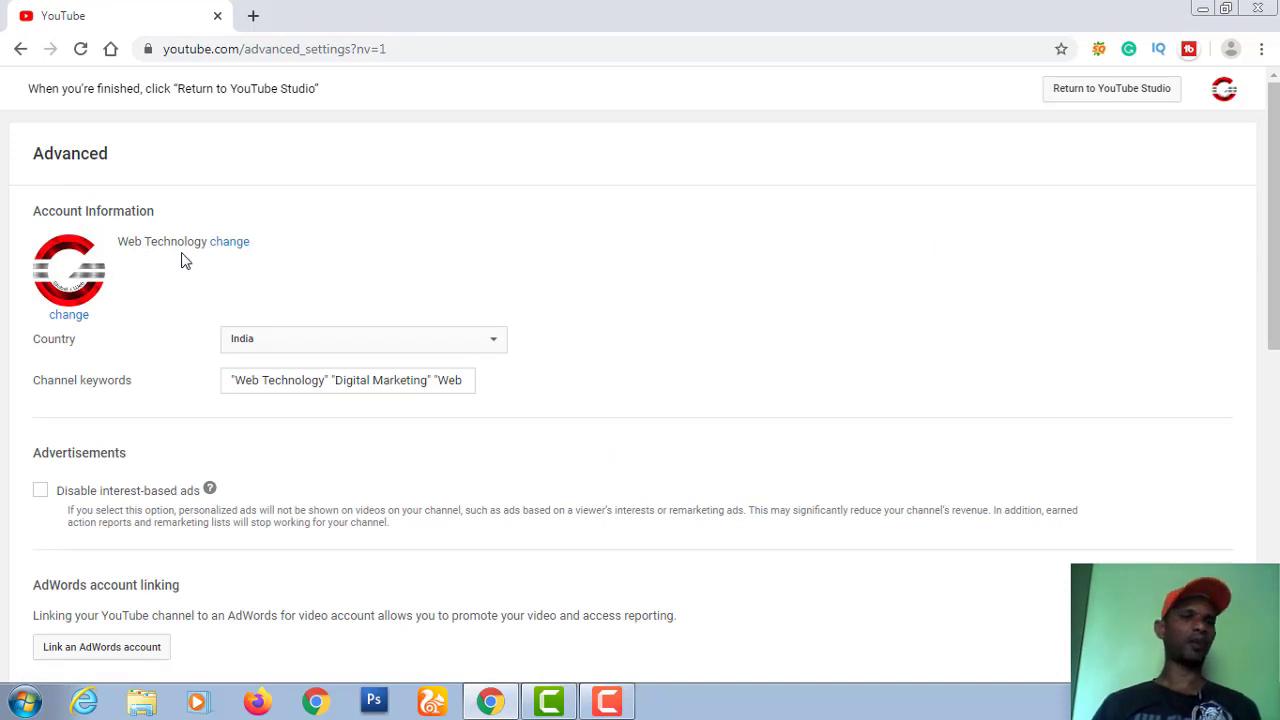
# - View the Google Account name form for changing the channel name, and close it without editing
pyautogui.click(232, 250)
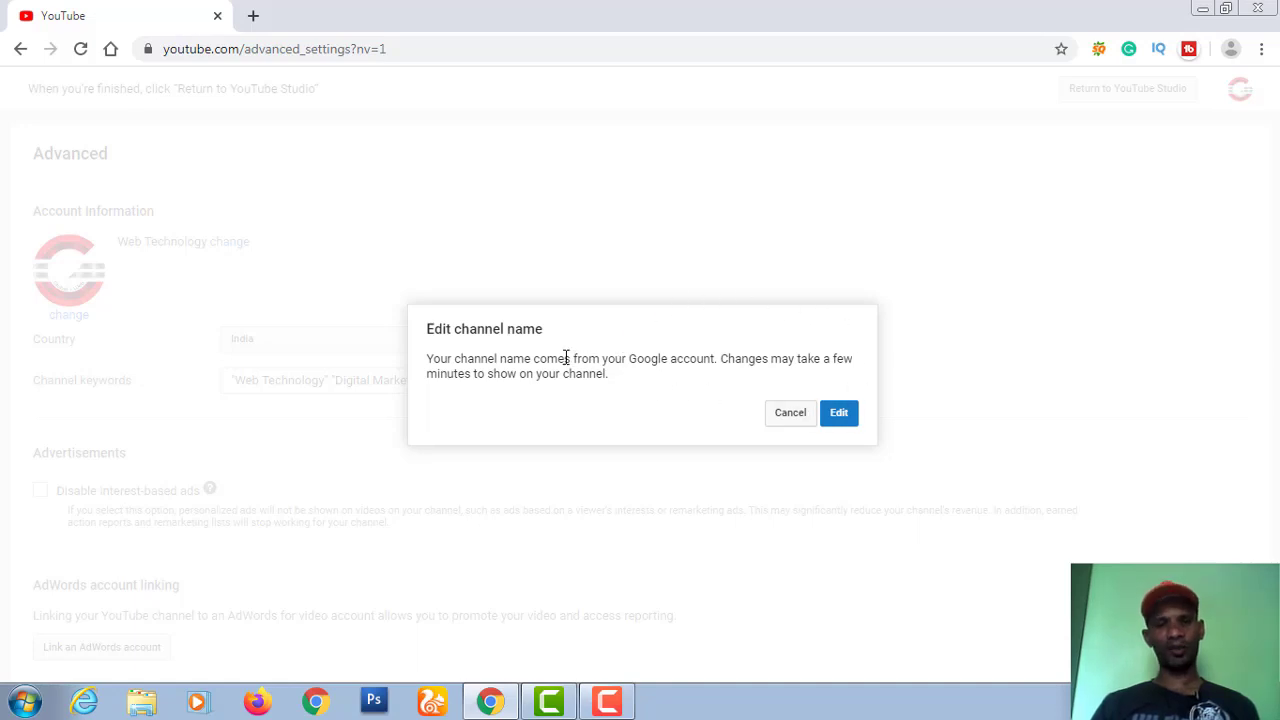
pyautogui.tripleClick(642, 362)
pyautogui.click(641, 361)
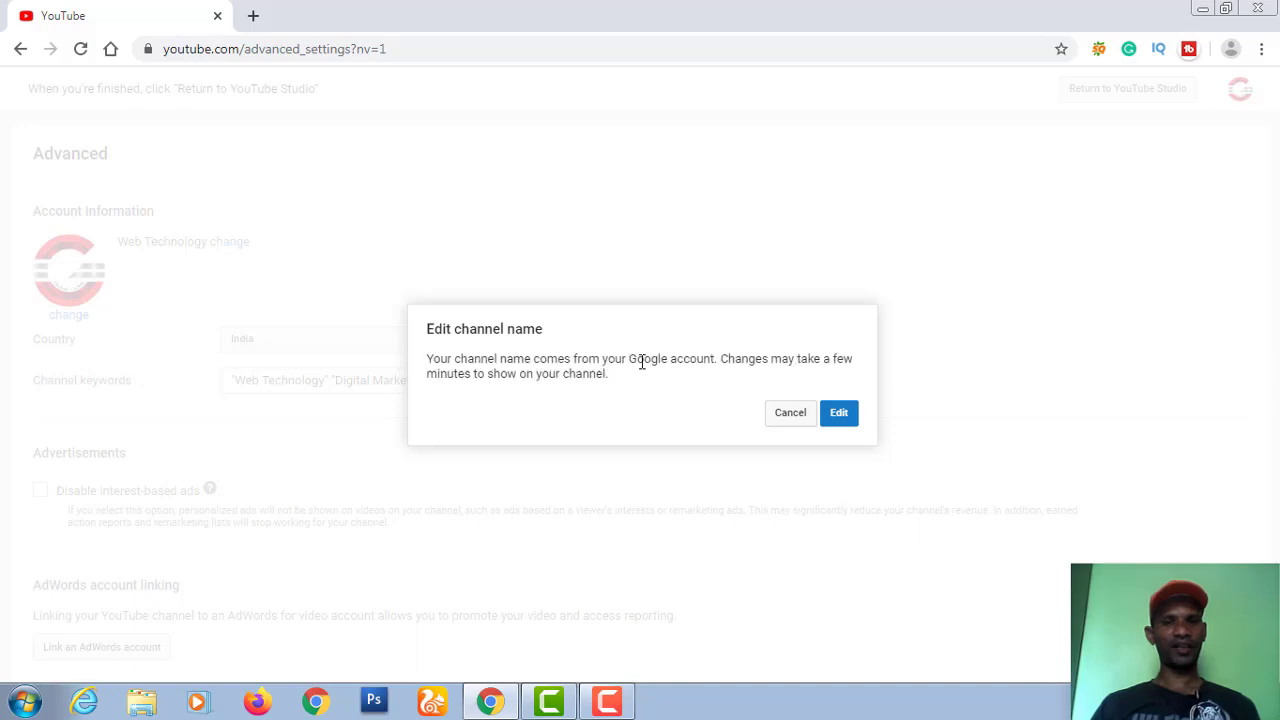
pyautogui.doubleClick(641, 361)
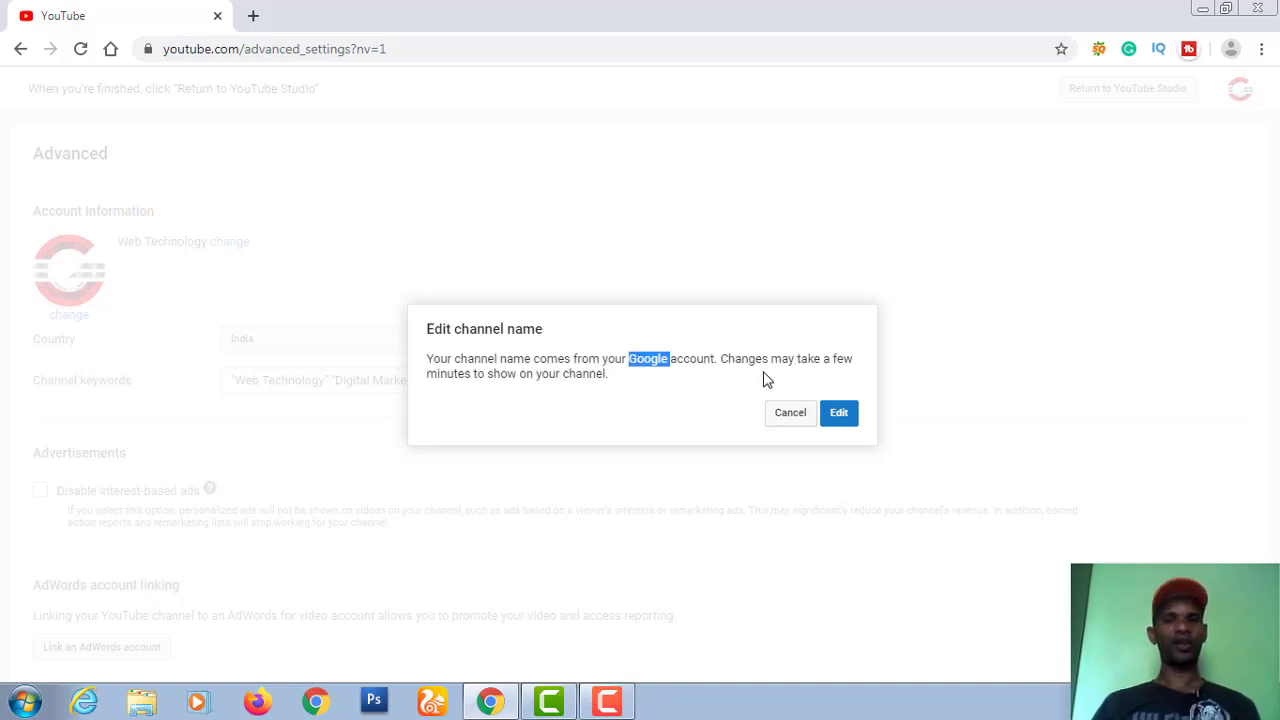
pyautogui.click(840, 424)
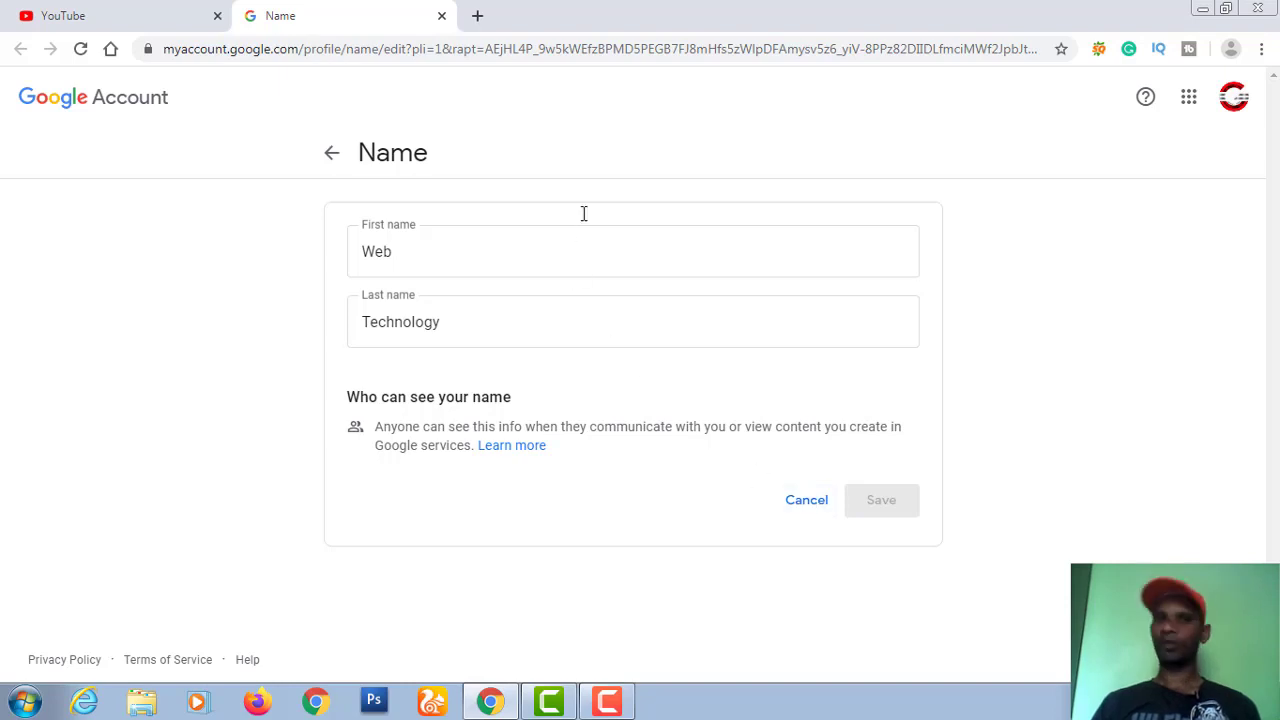
pyautogui.click(442, 16)
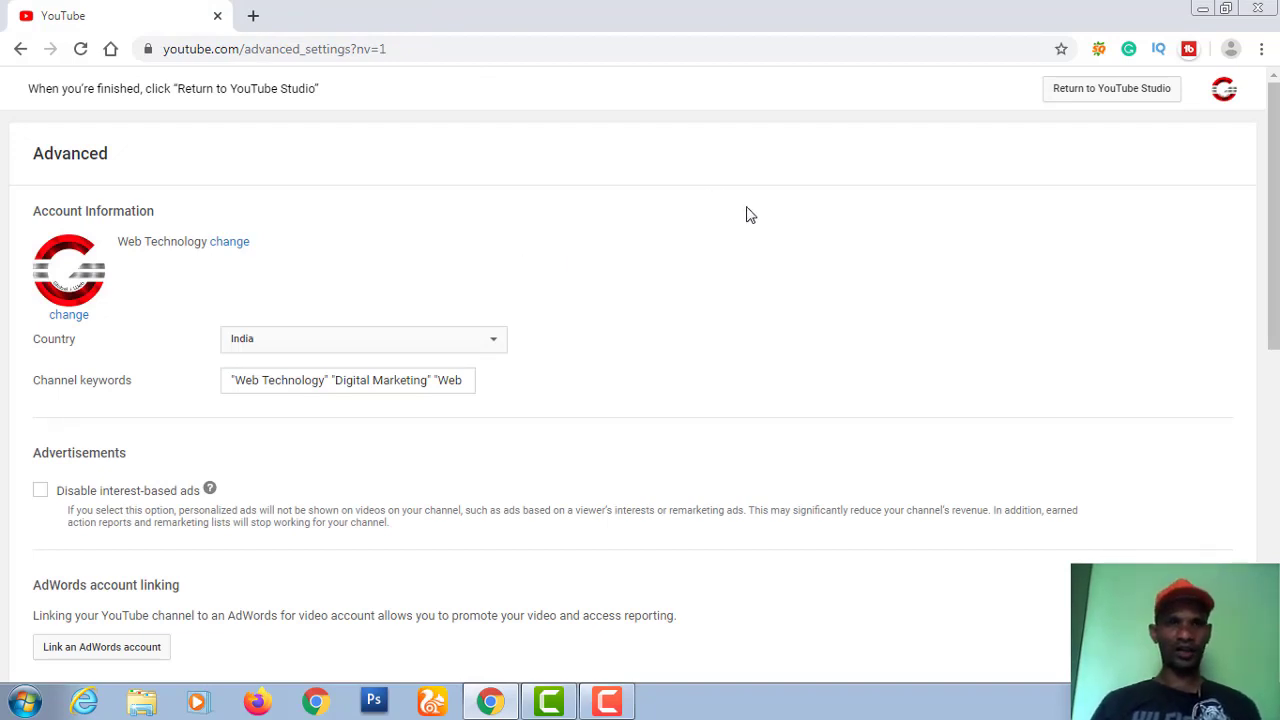
# - Open the channel's basic info in the YouTube Studio settings and view the Google Account name page linked there
pyautogui.click(1106, 99)
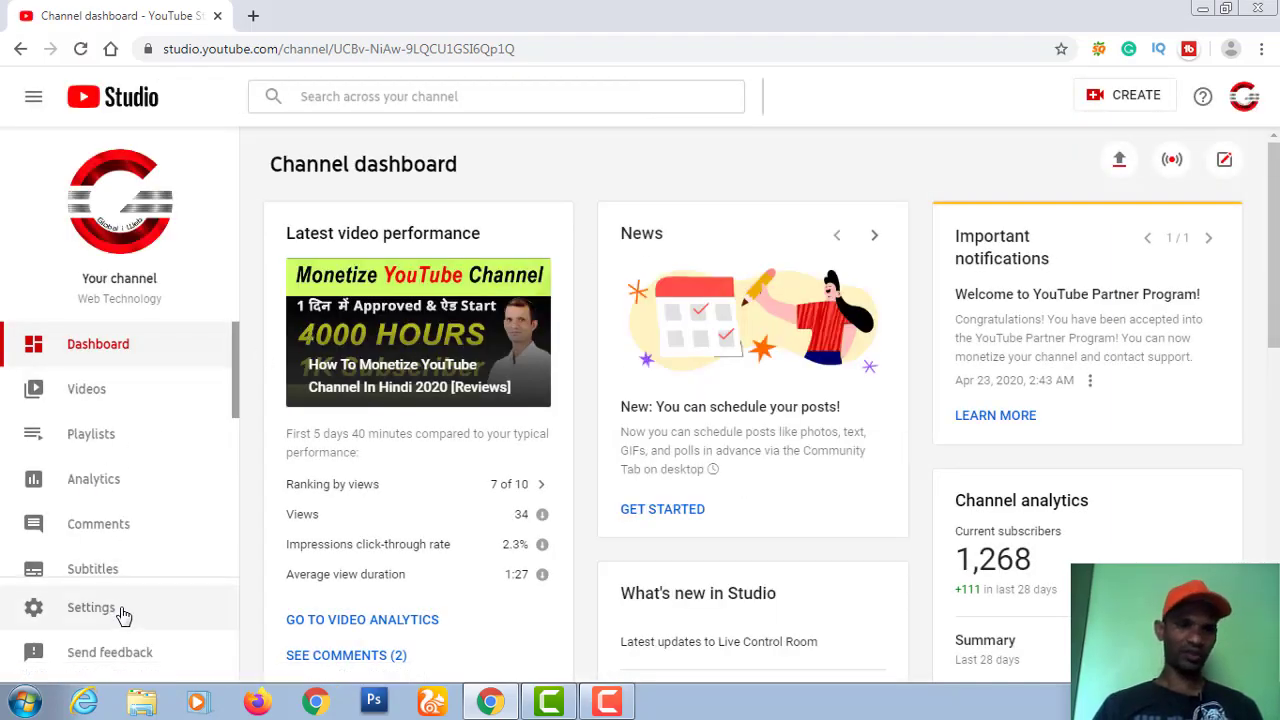
pyautogui.click(115, 610)
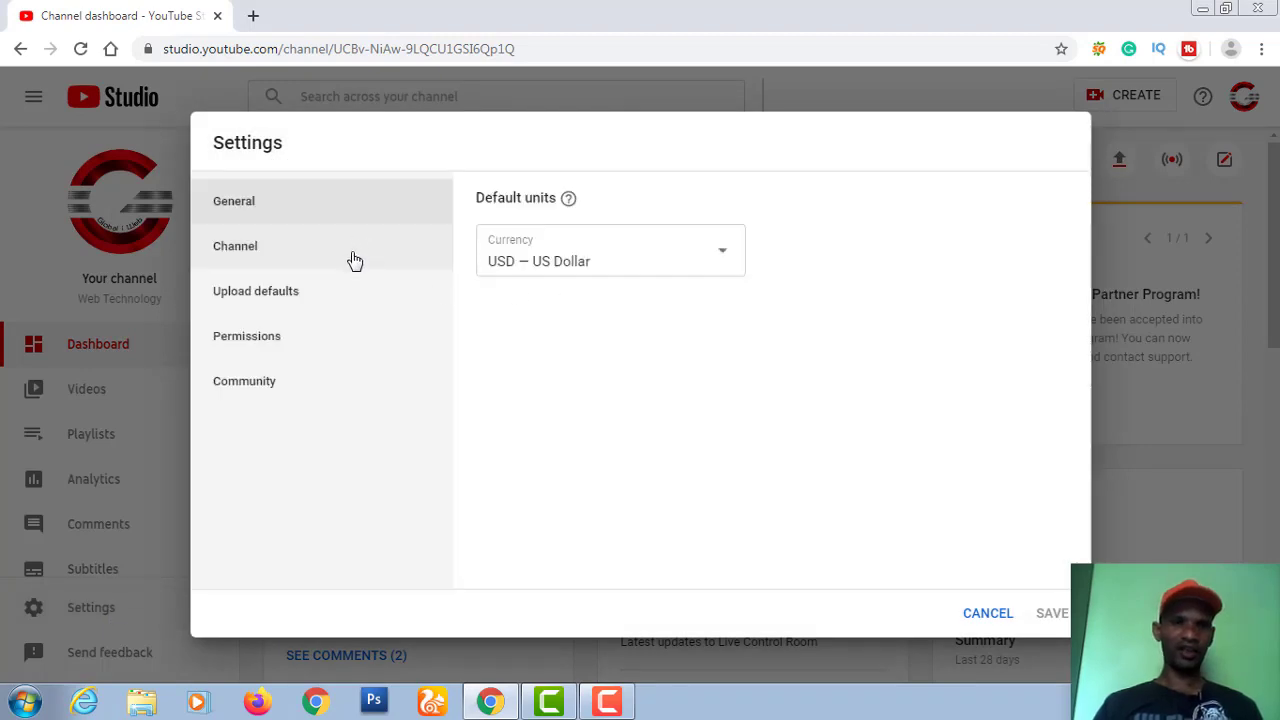
pyautogui.click(251, 260)
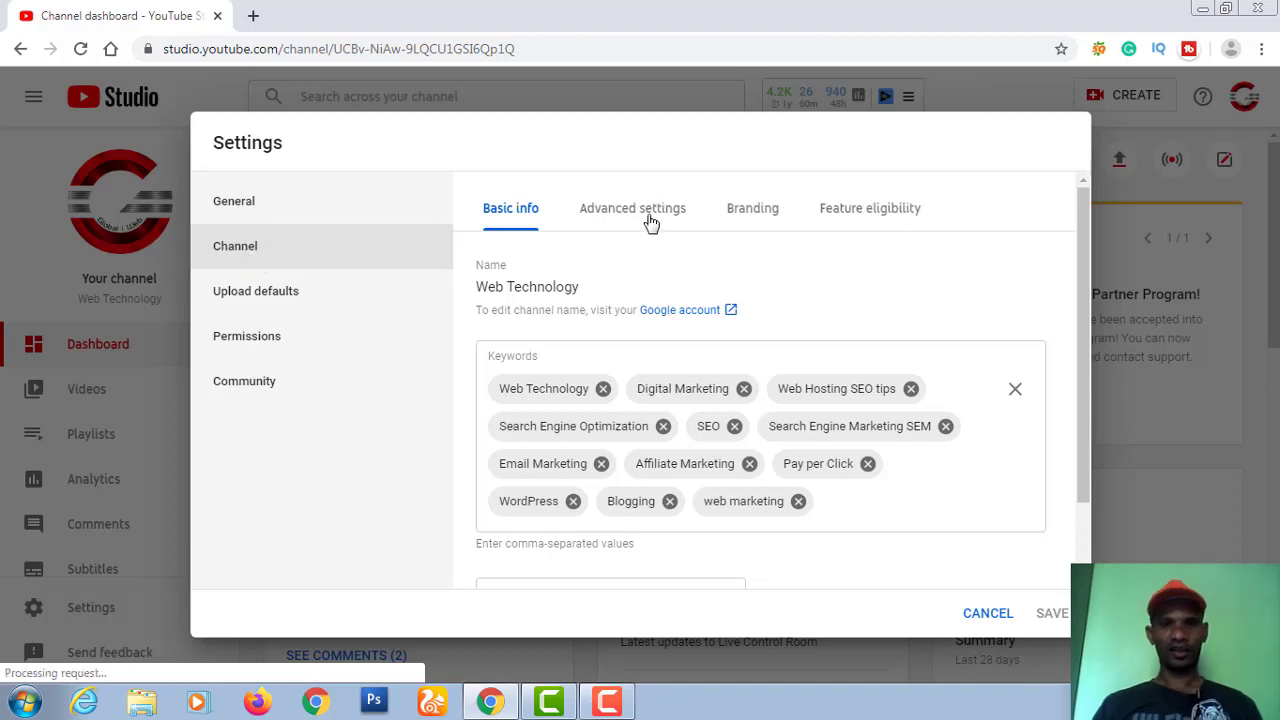
pyautogui.click(704, 312)
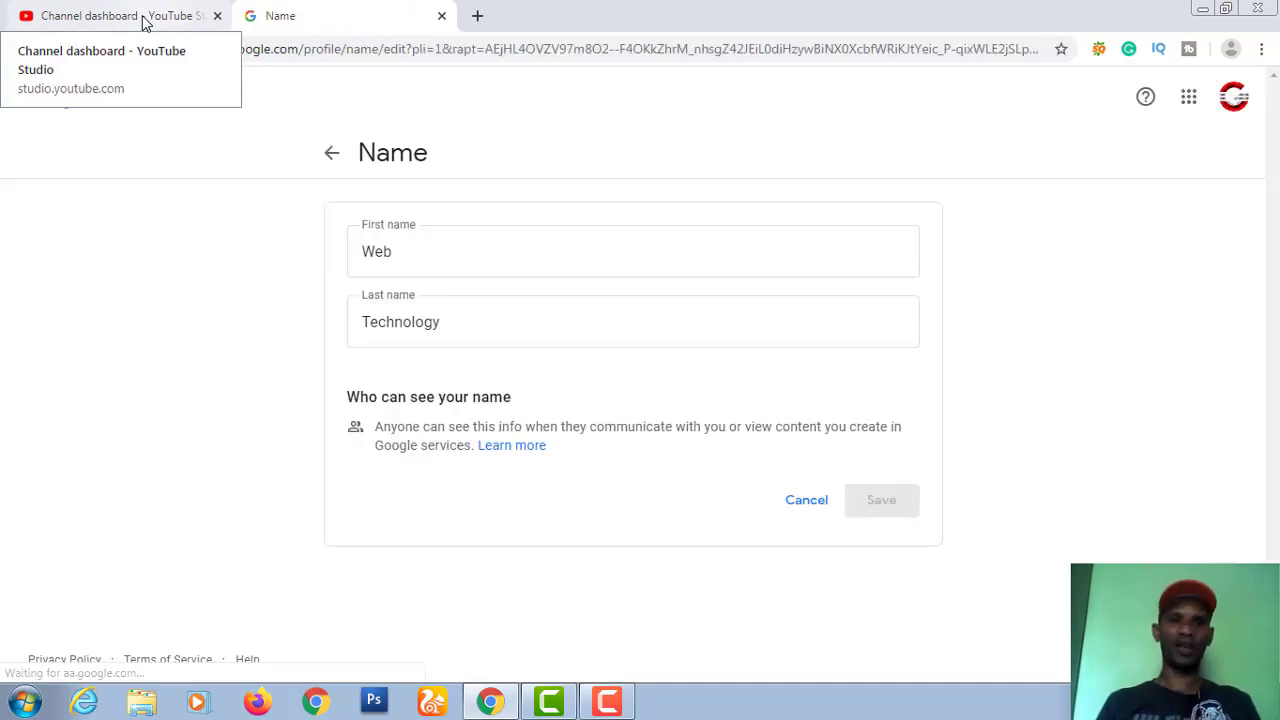
pyautogui.click(442, 17)
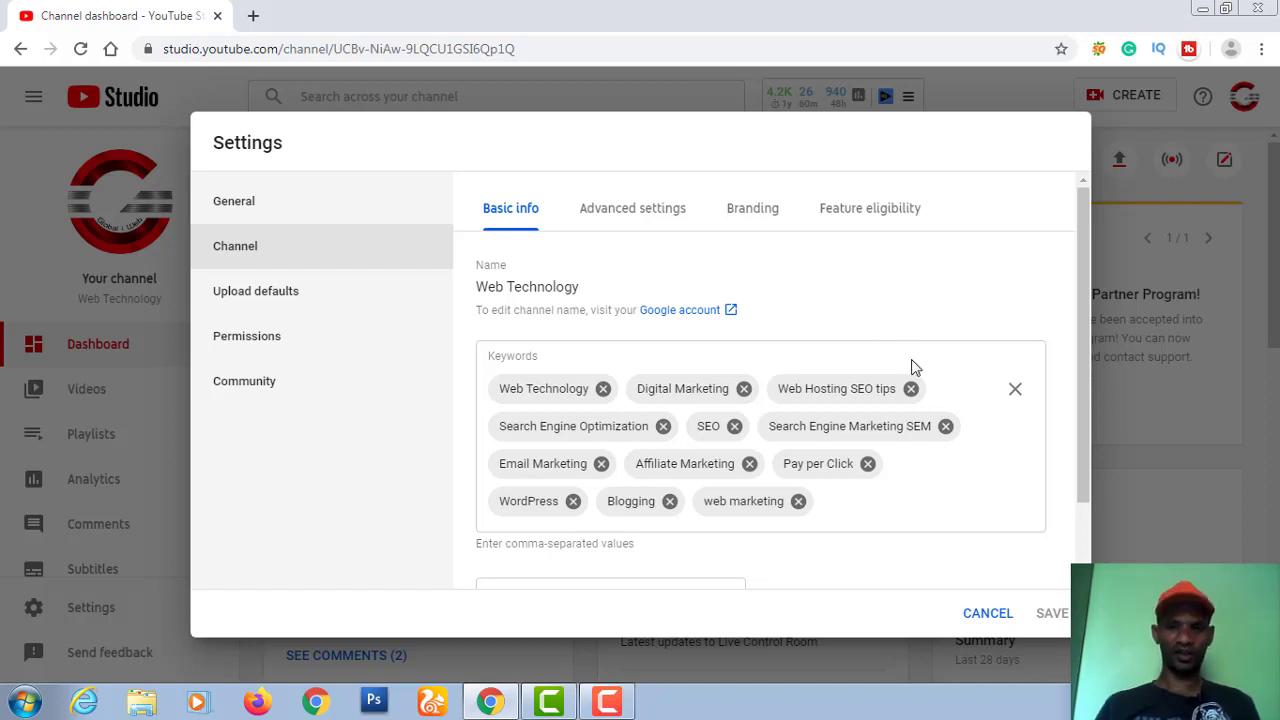
# - Open the advanced channel settings page from the channel's advanced settings in YouTube Studio
pyautogui.scroll(-1, 902, 364)
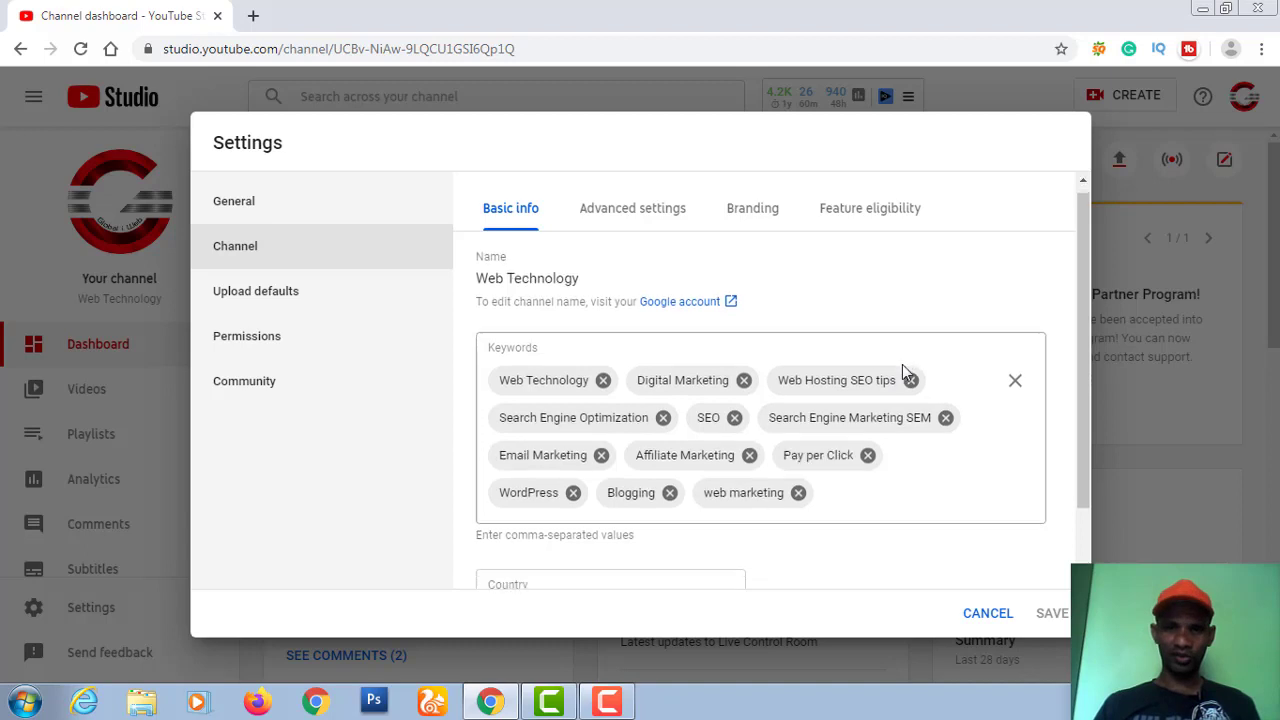
pyautogui.click(637, 215)
pyautogui.scroll(-3, 708, 332)
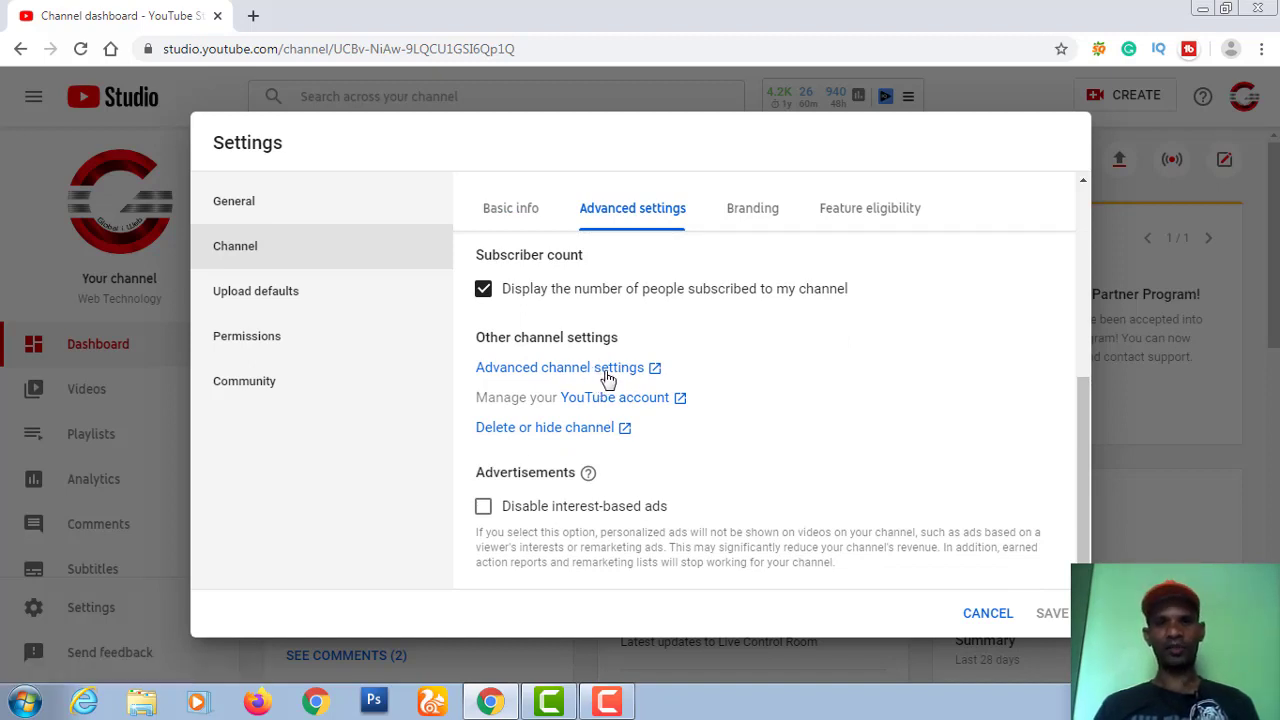
pyautogui.click(608, 370)
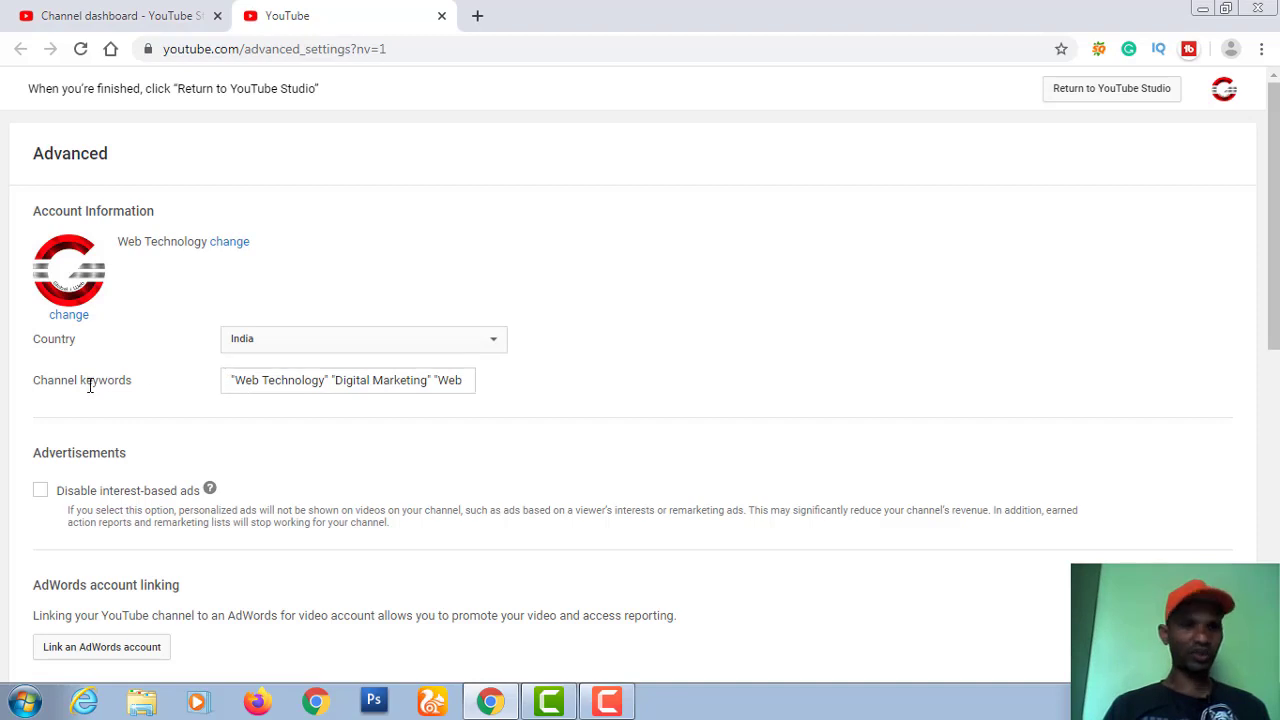
# - Read through the full list of channel keywords and examine the remaining advanced channel settings
pyautogui.click(276, 380)
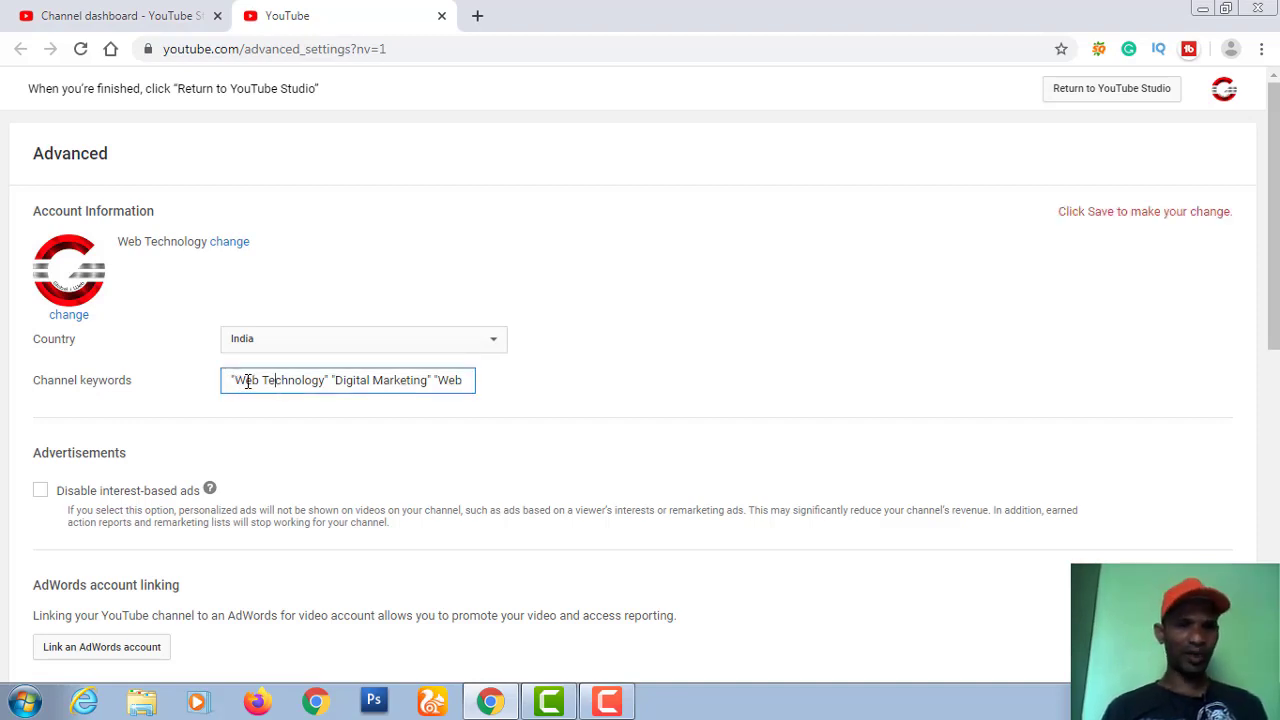
pyautogui.press('Right')
pyautogui.press('Right')
pyautogui.press('Right')
pyautogui.press('Right')
pyautogui.press('Right')
pyautogui.press('Right')
pyautogui.press('Right')
pyautogui.press('Right')
pyautogui.press('Right')
pyautogui.press('Right')
pyautogui.press('Right')
pyautogui.press('Right')
pyautogui.press('Right')
pyautogui.press('Right')
pyautogui.press('Right')
pyautogui.press('Right')
pyautogui.press('Right')
pyautogui.press('Right')
pyautogui.press('Right')
pyautogui.press('Right')
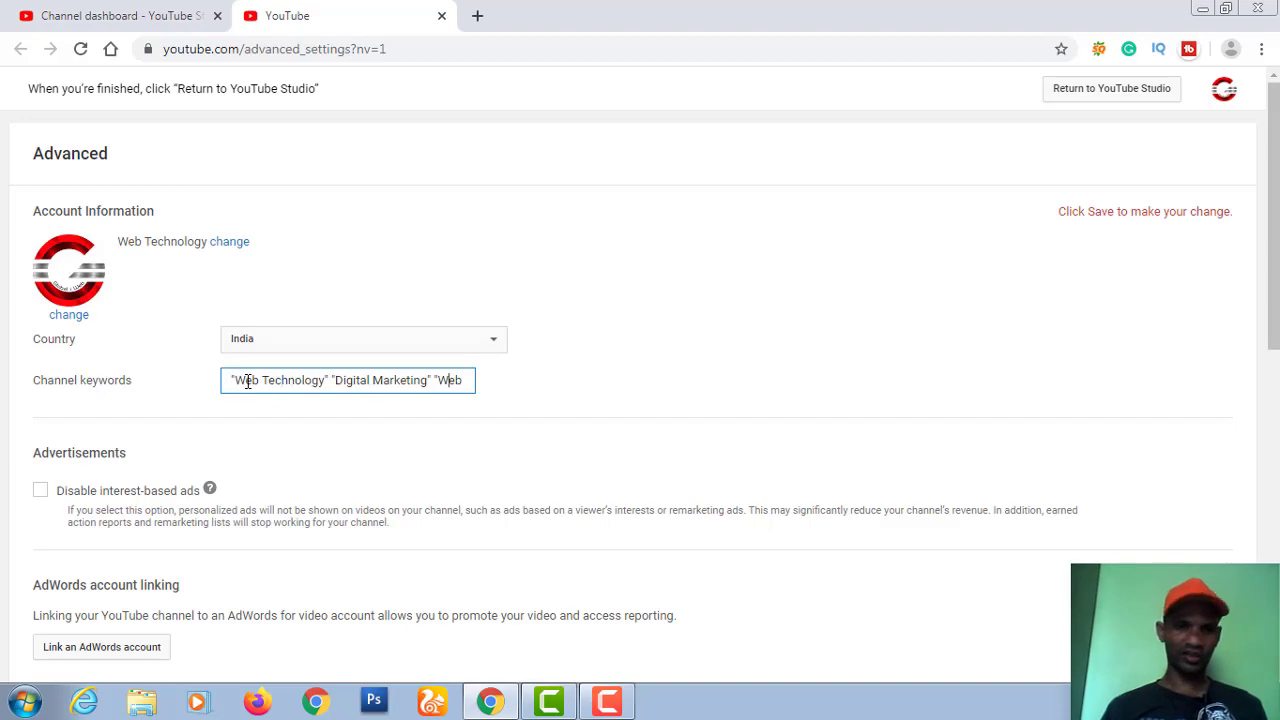
pyautogui.press('Right')
pyautogui.press('Right')
pyautogui.press('Right')
pyautogui.press('Right')
pyautogui.press('Right')
pyautogui.press('Right')
pyautogui.press('Right')
pyautogui.press('Right')
pyautogui.press('Right')
pyautogui.press('Right')
pyautogui.press('Right')
pyautogui.press('Right')
pyautogui.press('Right')
pyautogui.press('Right')
pyautogui.press('Right')
pyautogui.press('Right')
pyautogui.press('Right')
pyautogui.press('Right')
pyautogui.press('Right')
pyautogui.press('Right')
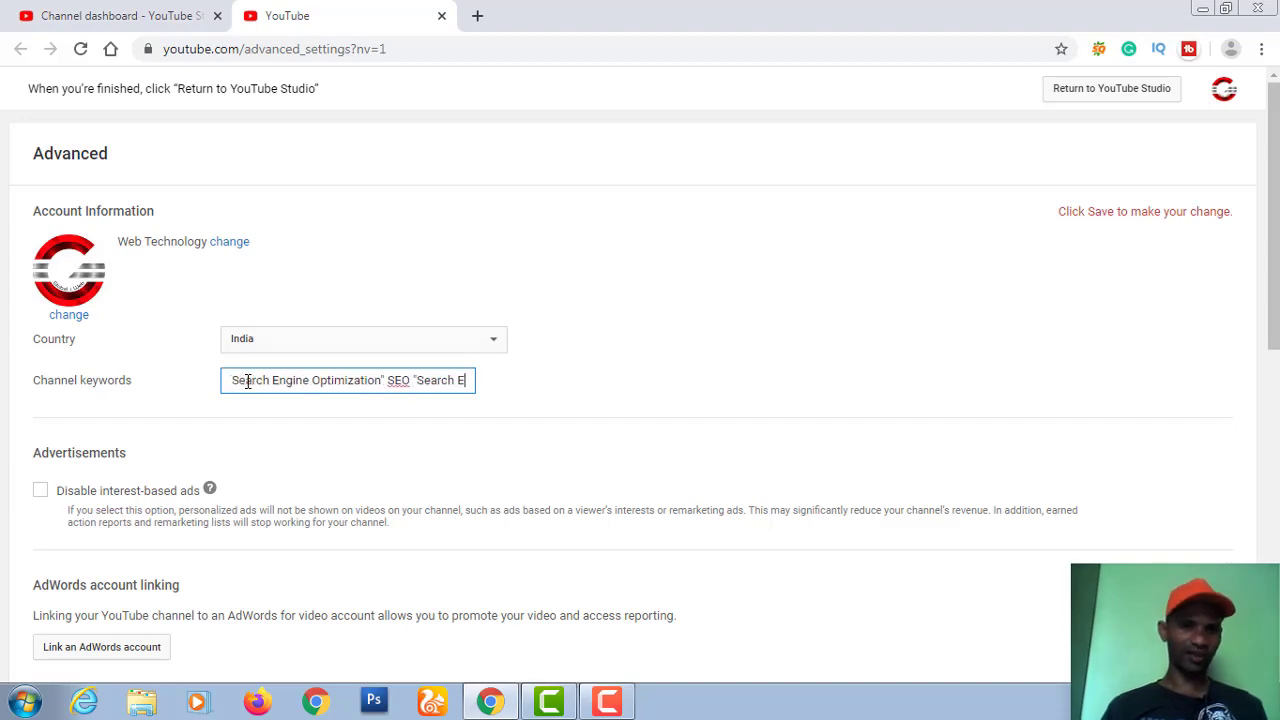
pyautogui.press('Right')
pyautogui.press('Right')
pyautogui.press('Right')
pyautogui.press('Right')
pyautogui.press('Right')
pyautogui.press('Right')
pyautogui.press('Right')
pyautogui.press('Right')
pyautogui.press('Right')
pyautogui.press('Right')
pyautogui.press('Right')
pyautogui.press('Right')
pyautogui.press('Right')
pyautogui.press('Right')
pyautogui.press('Right')
pyautogui.press('Right')
pyautogui.press('Right')
pyautogui.press('Right')
pyautogui.press('Right')
pyautogui.press('Right')
pyautogui.scroll(-8, 248, 381)
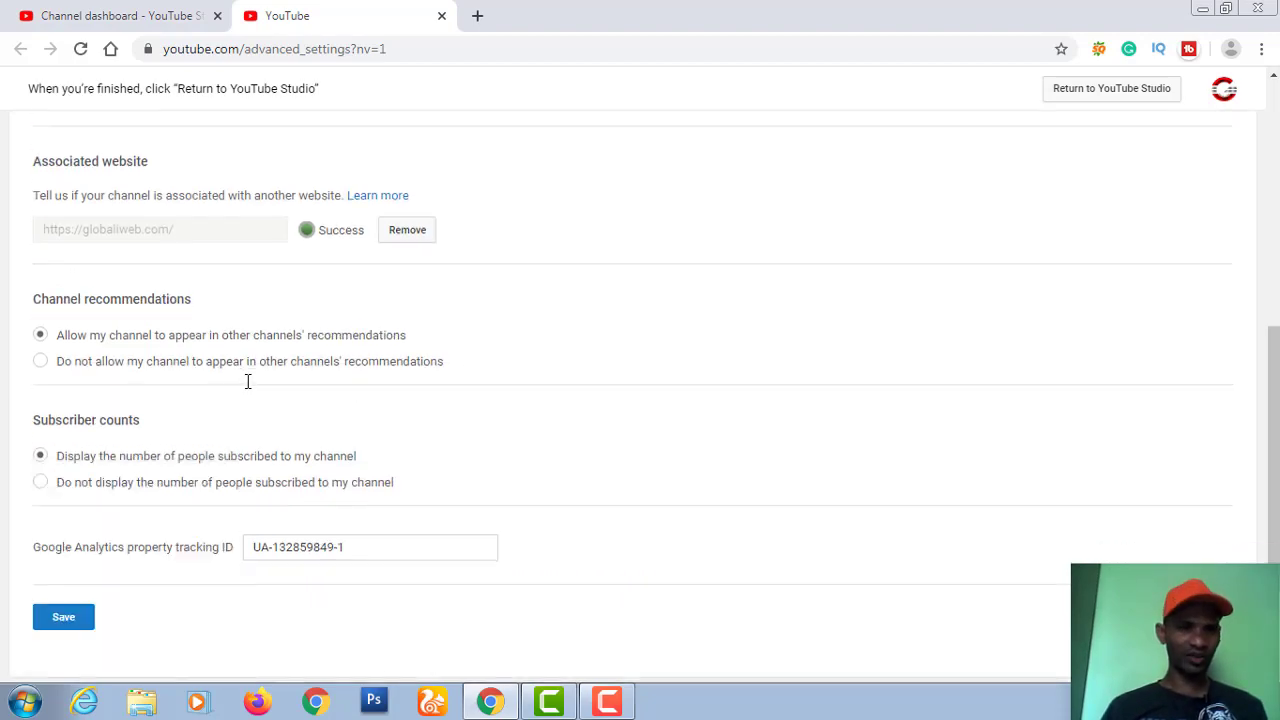
pyautogui.click(72, 455)
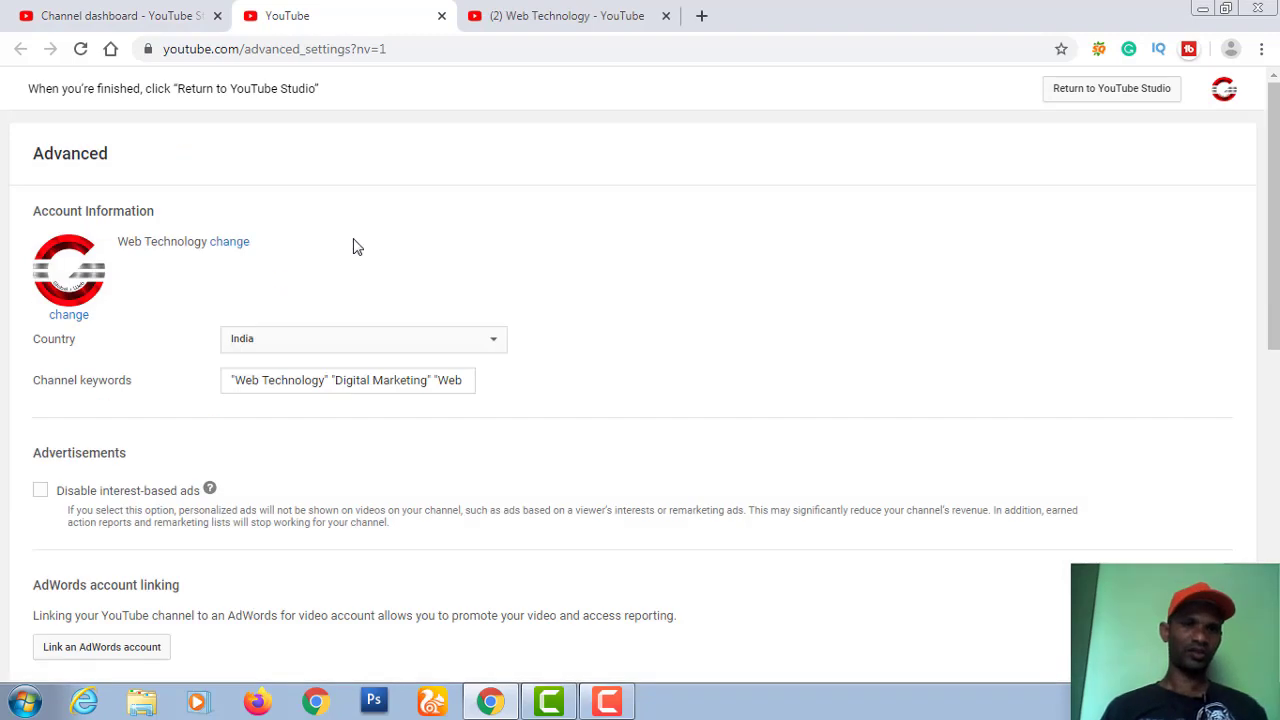